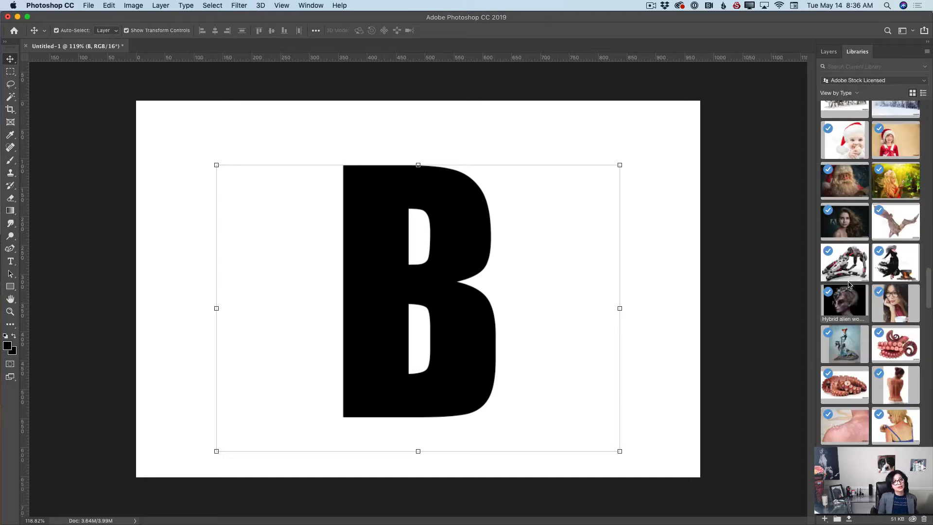
Place the hybrid alien woman stock image over the letter B, scaled to about 76% and centred on the canvas.
mouse_move(848, 302)
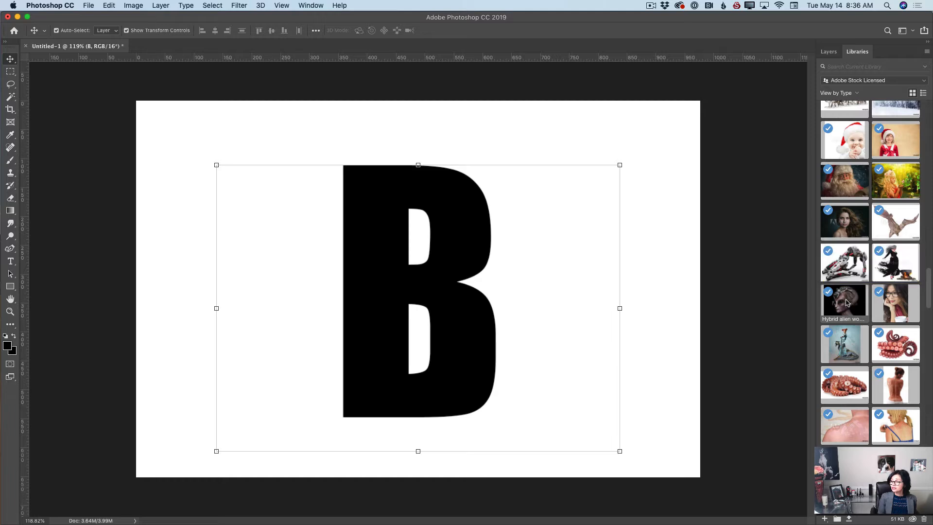
drag(846, 305, 478, 249)
drag(221, 100, 260, 134)
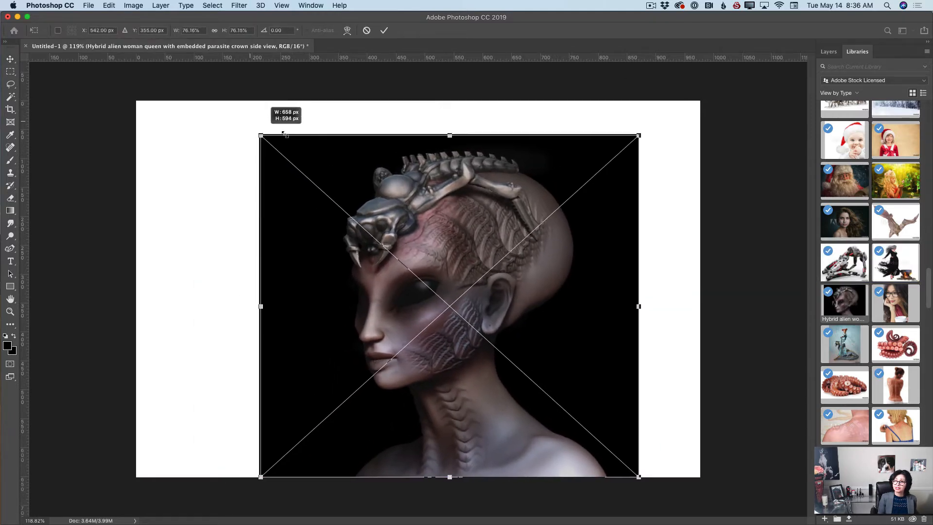
drag(358, 164, 343, 148)
click(384, 30)
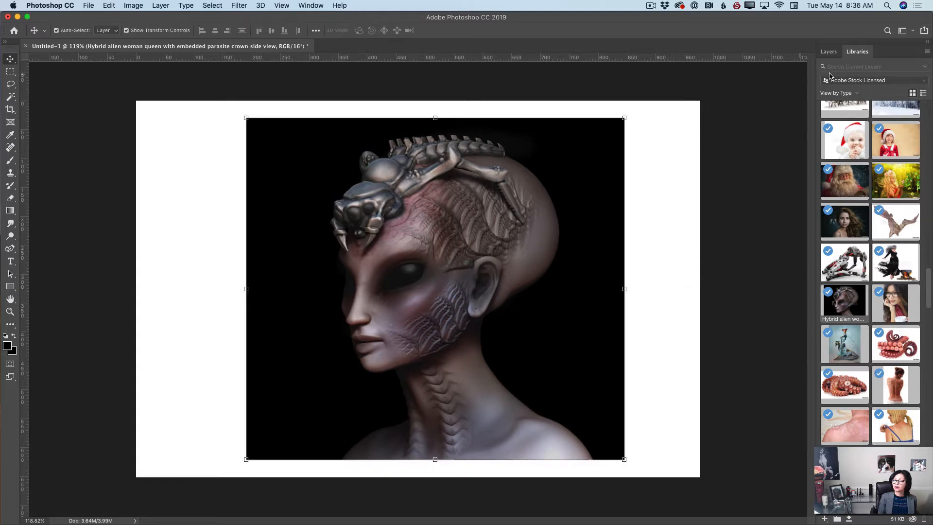
Clip the alien image to the B text layer and scale it to about 54%, positioning the face within the letter.
click(828, 52)
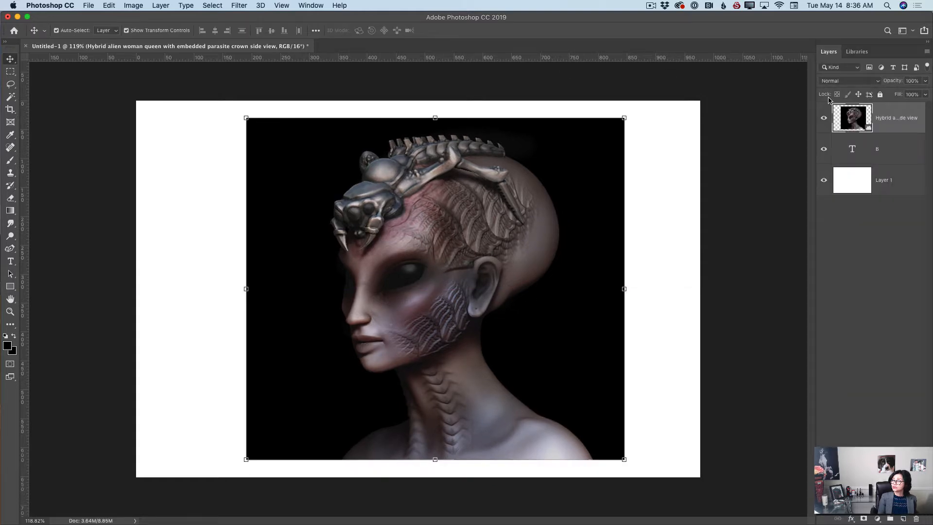
alt+click(883, 133)
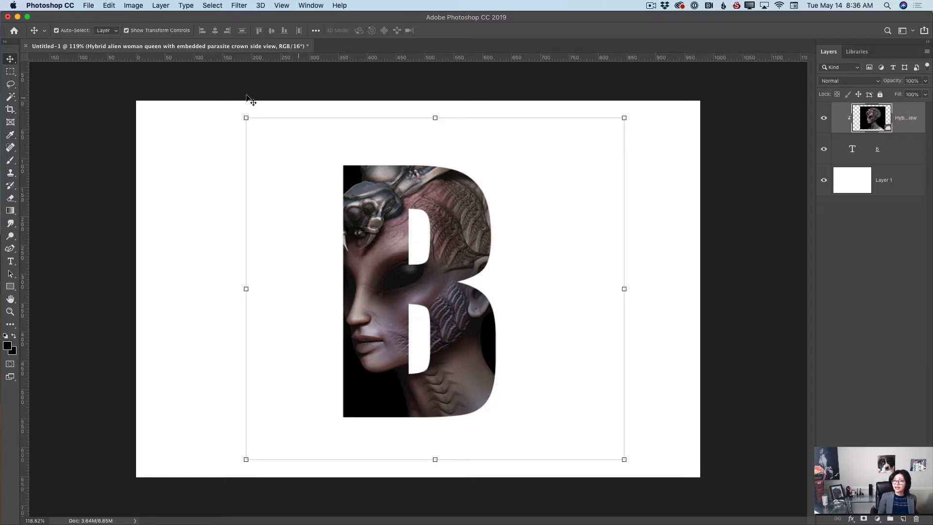
click(246, 117)
drag(251, 122, 348, 210)
drag(459, 259, 401, 216)
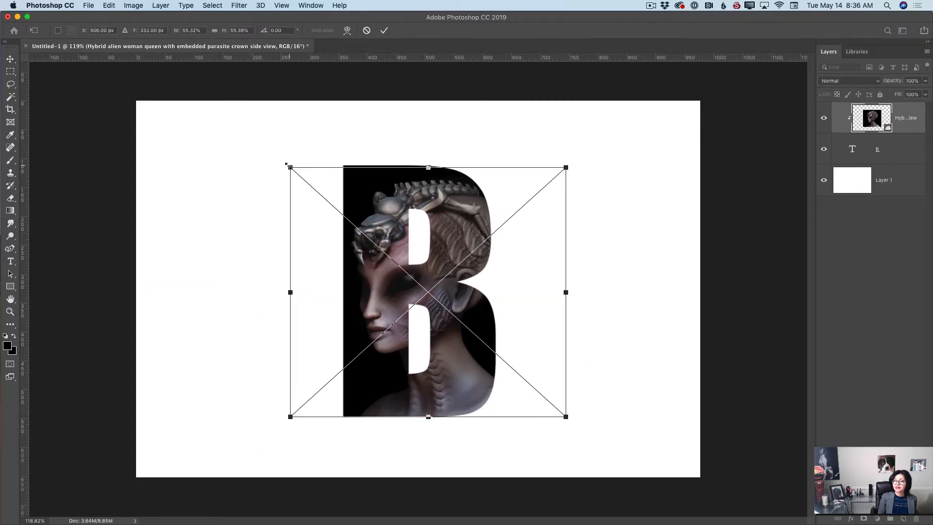
drag(287, 165, 297, 173)
drag(383, 215, 374, 215)
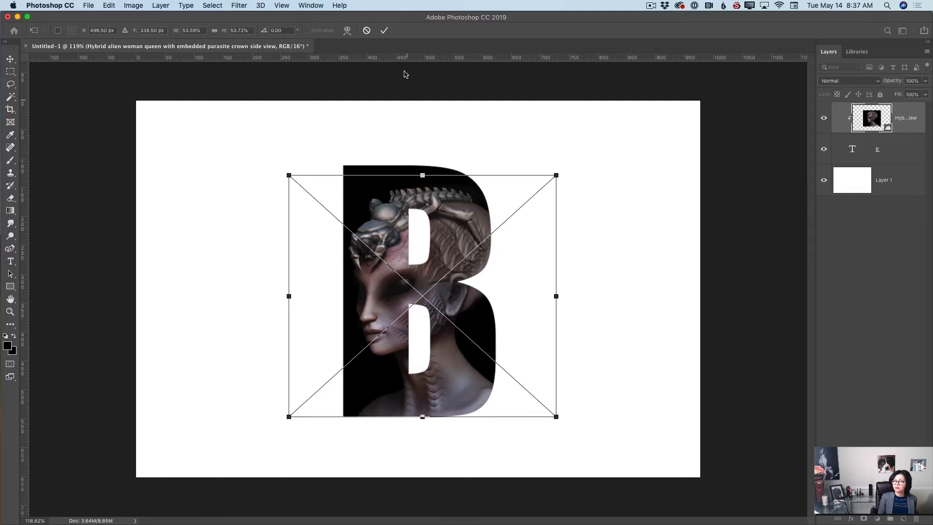
click(384, 31)
Lower the alien image layer's opacity to 61% and add a layer mask to it.
click(925, 93)
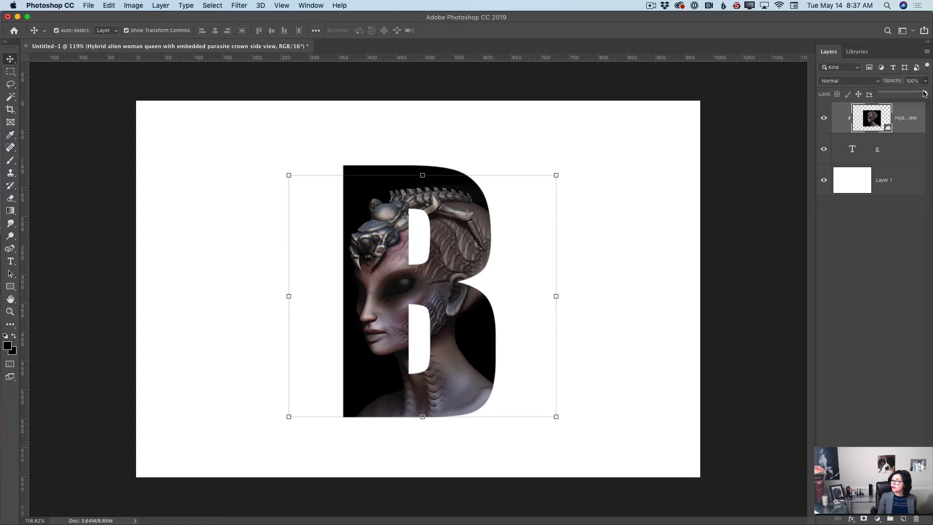
drag(925, 94, 907, 94)
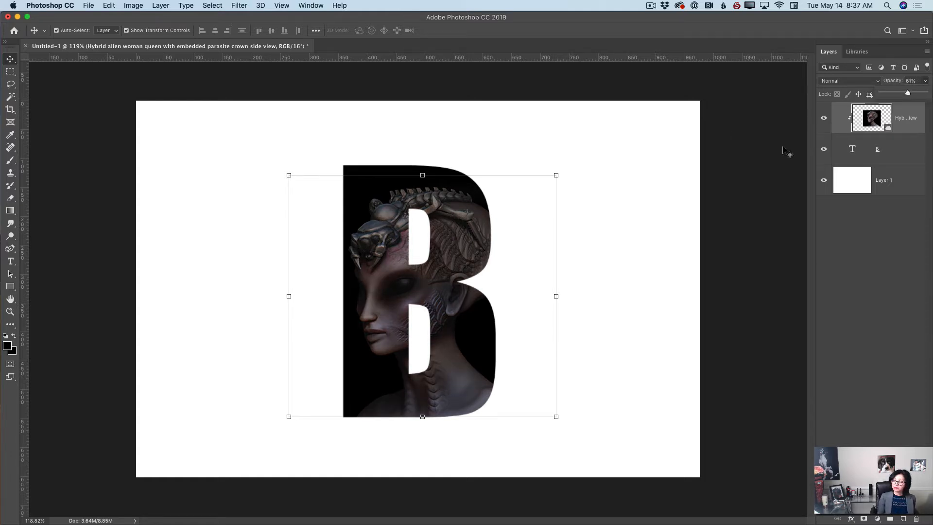
click(863, 519)
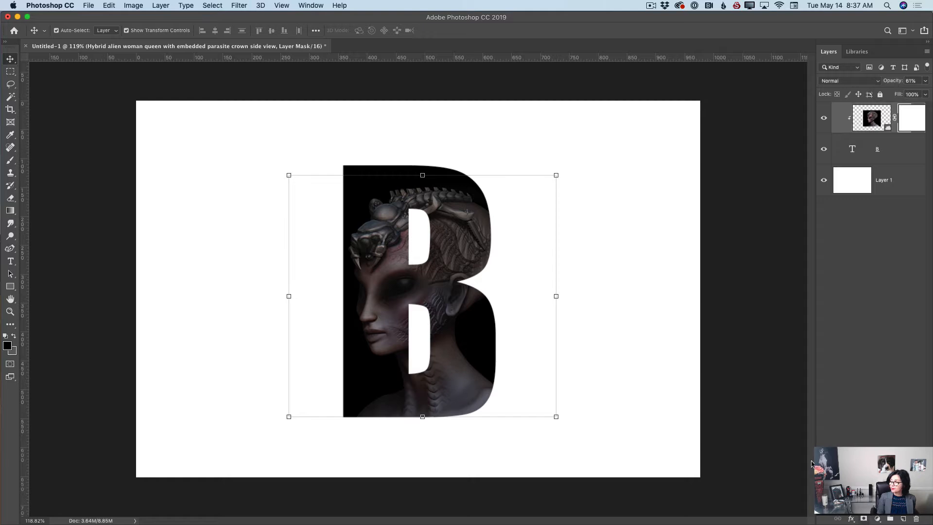
Draw several gradients on the layer mask to fade the back of the head and neck into the black letter.
click(13, 212)
click(45, 211)
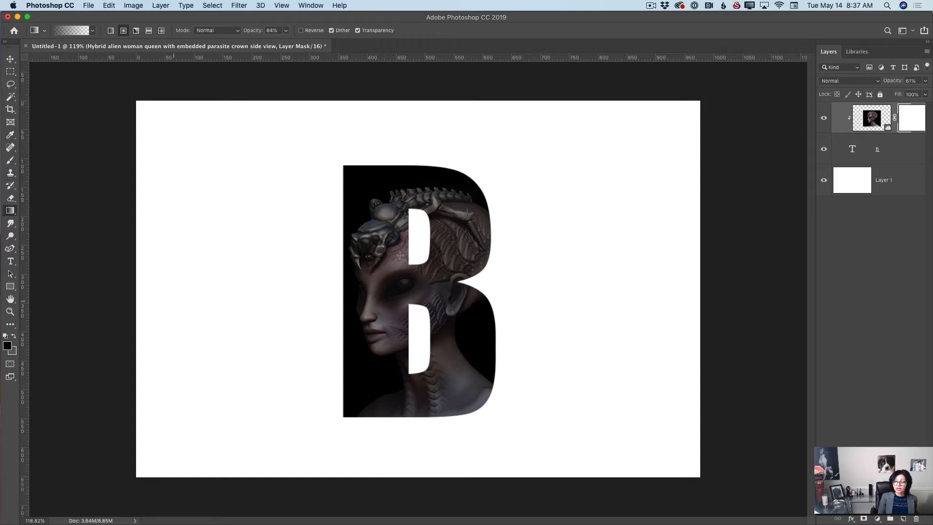
drag(471, 196, 438, 233)
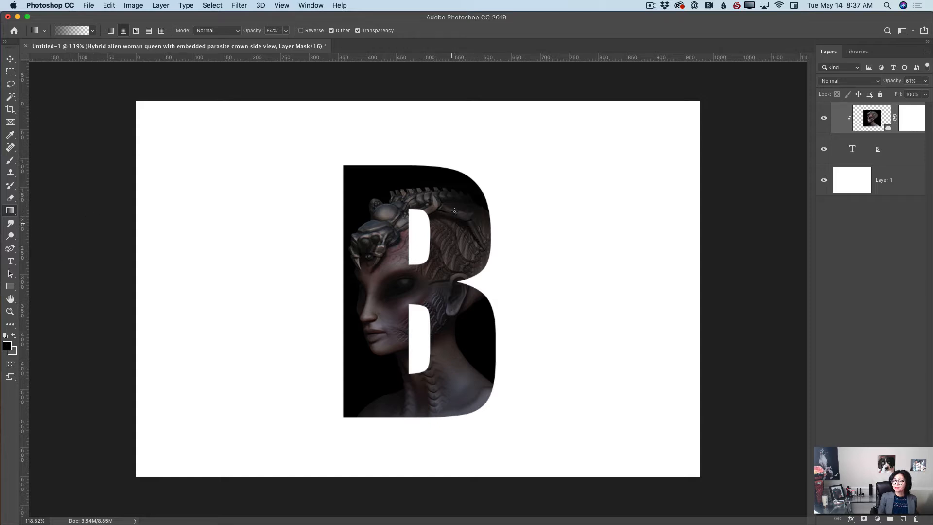
drag(432, 184, 422, 240)
drag(459, 263, 426, 382)
drag(478, 346, 452, 400)
drag(491, 366, 474, 411)
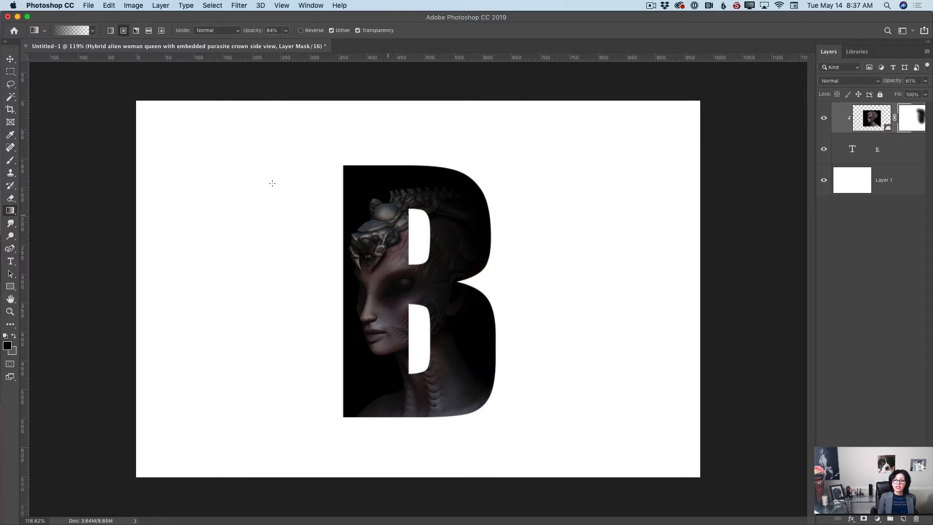
Create a wide text box across the lower part of the B with the font size set to 14 pt.
click(10, 261)
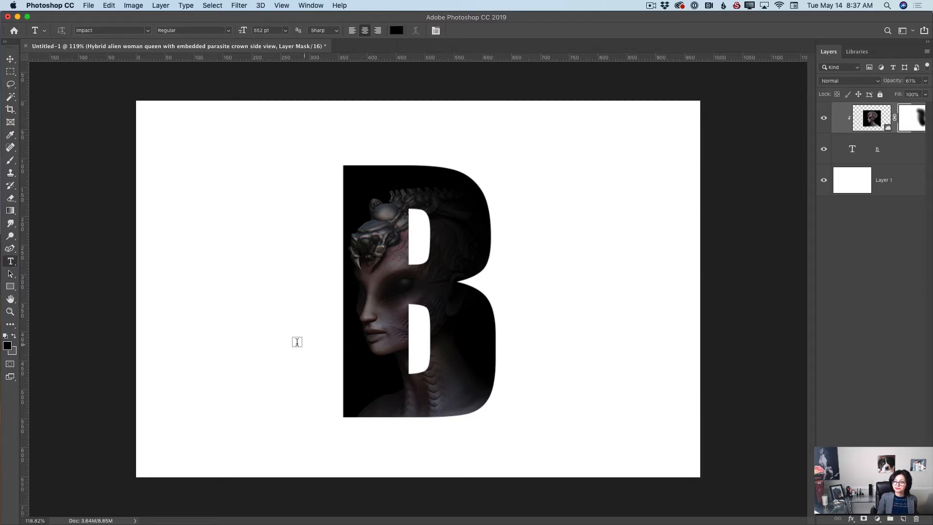
drag(289, 343, 520, 377)
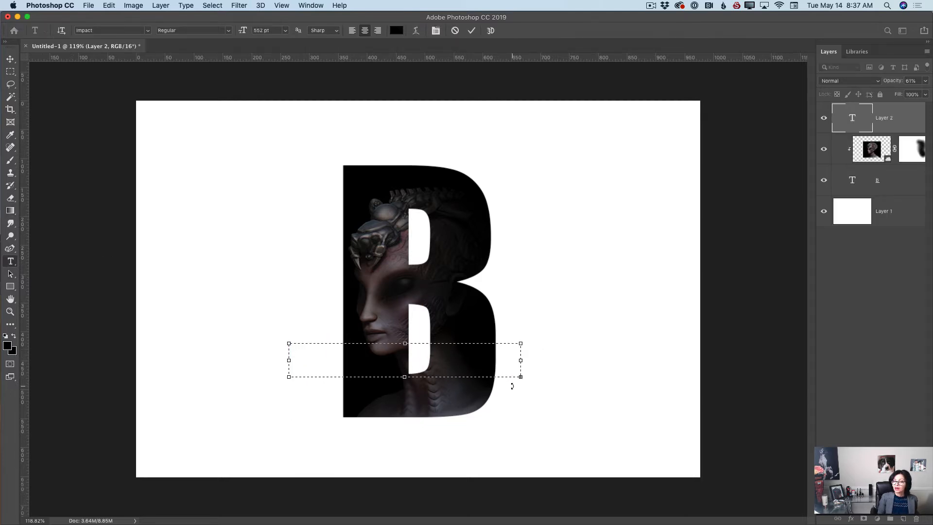
click(285, 31)
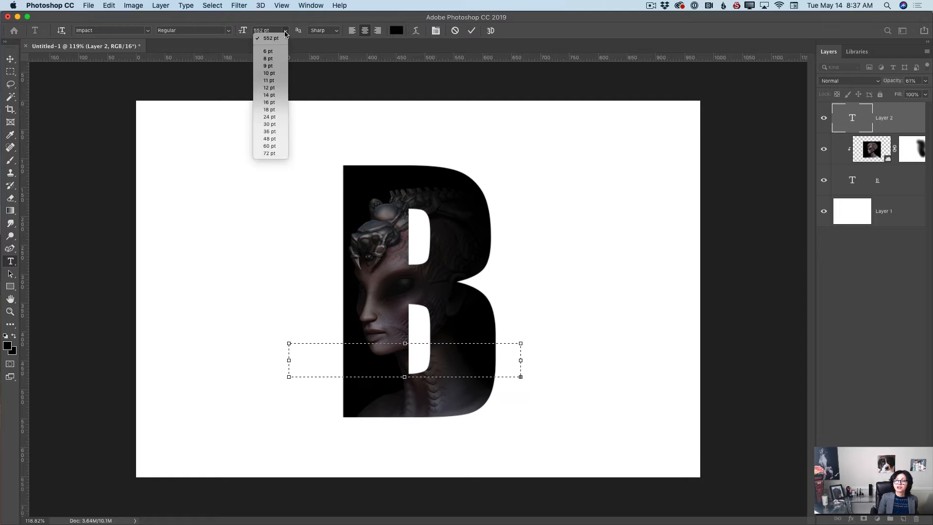
click(276, 96)
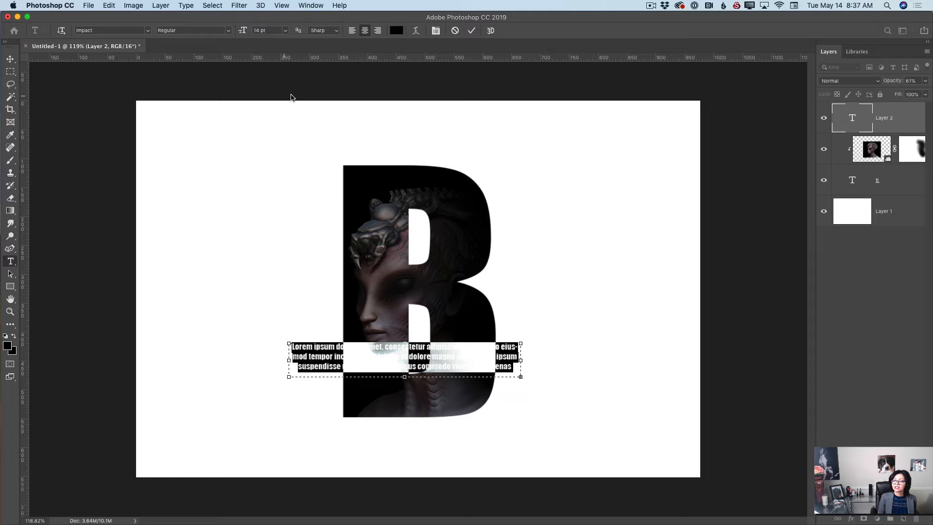
Set the text colour to white and replace the placeholder text with the artist's full name in capitals.
click(395, 30)
click(683, 276)
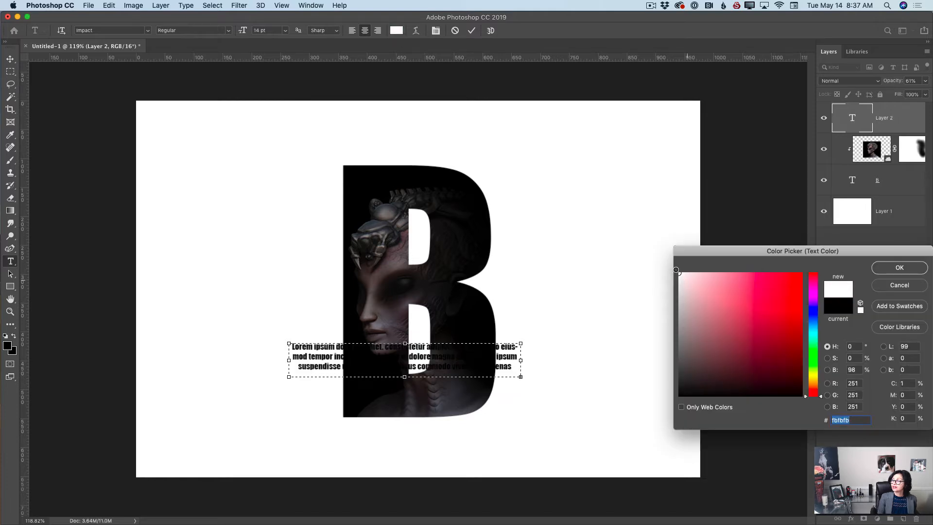
click(888, 268)
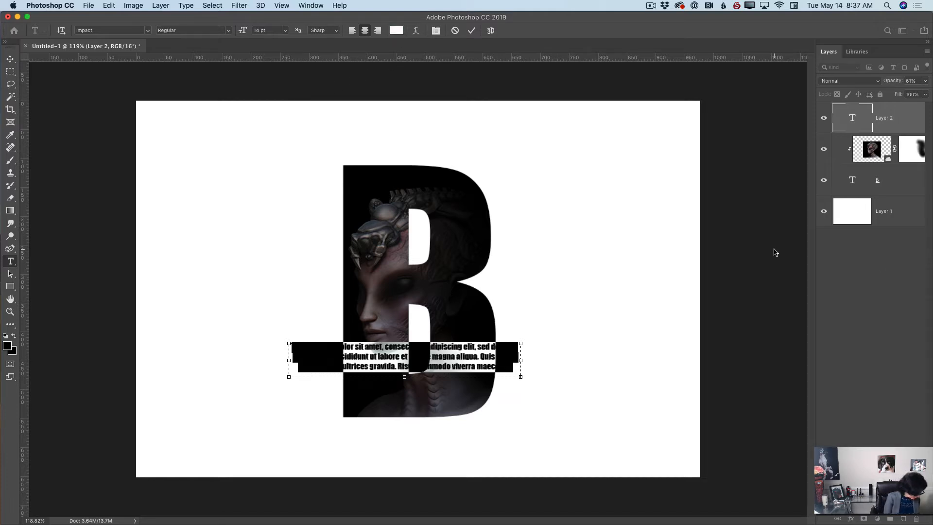
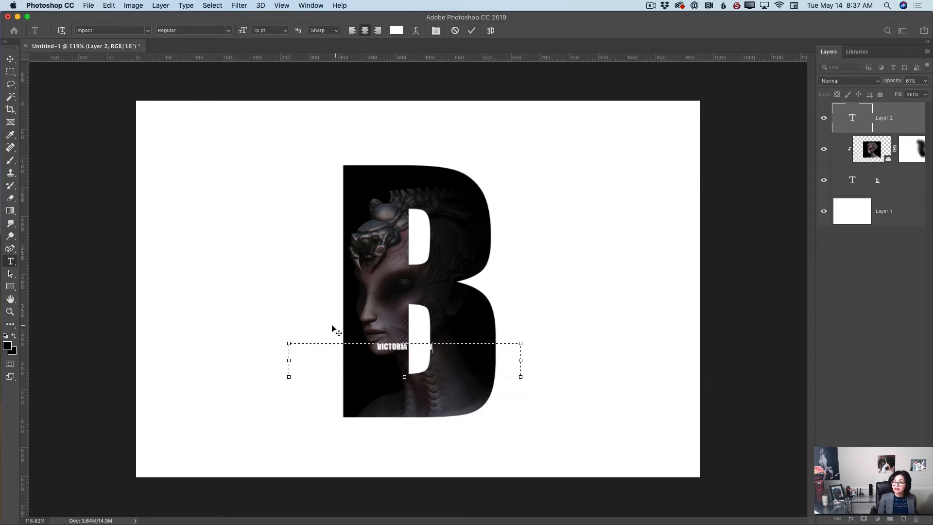
Rotate the name text to read vertically upwards and move it to the lower left edge of the B.
drag(281, 337, 390, 448)
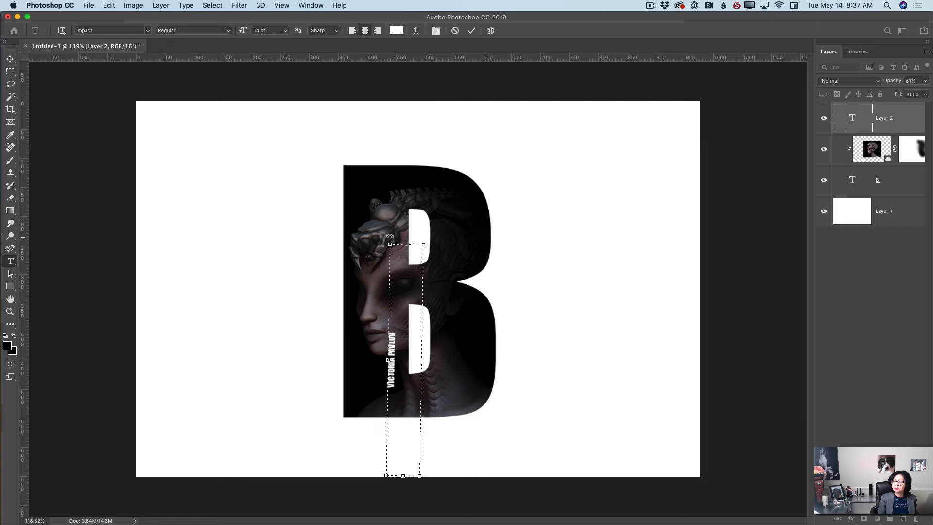
click(11, 58)
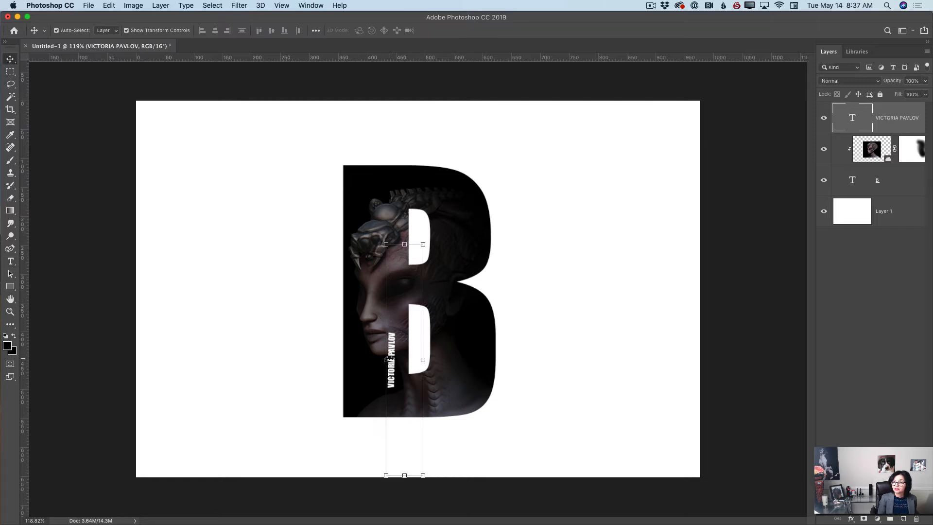
drag(392, 355, 351, 377)
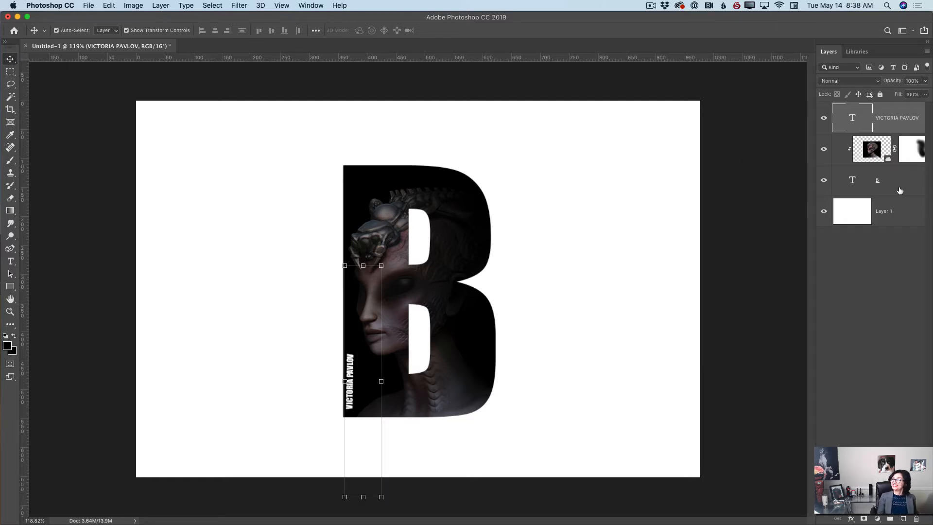
Delete the name text, clipped image and B text layers, keeping only the white background Layer 1.
click(902, 216)
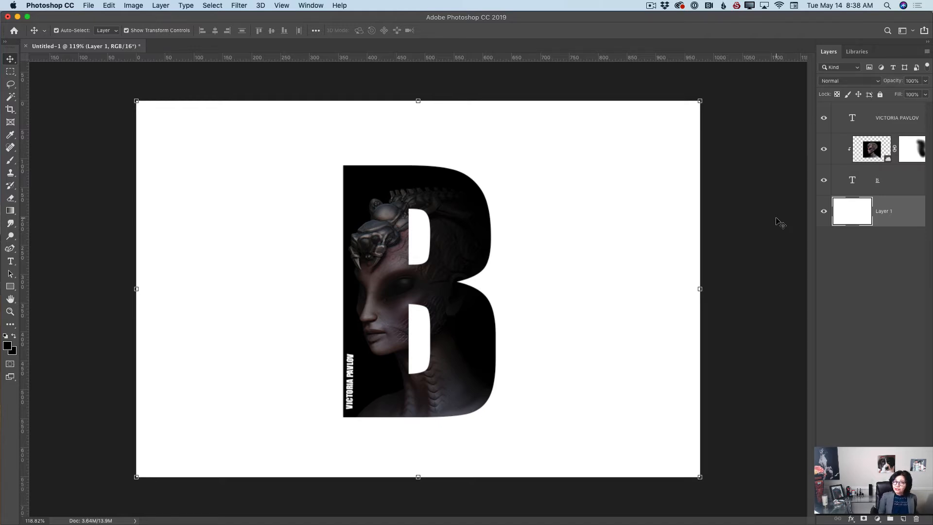
click(888, 188)
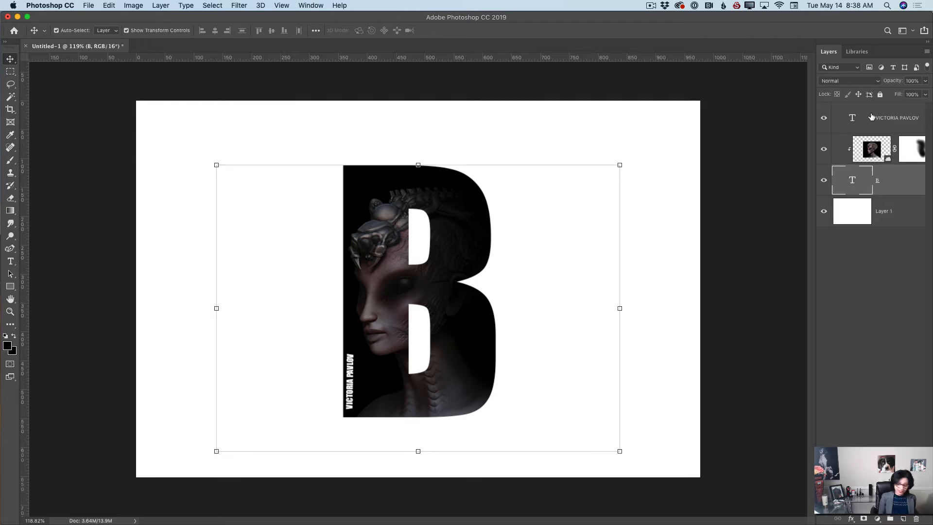
shift+click(874, 113)
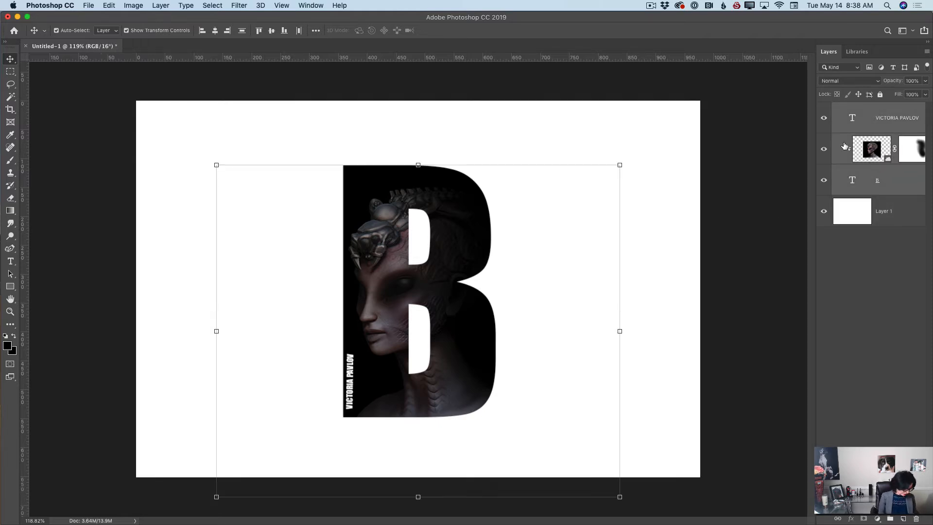
key(Delete)
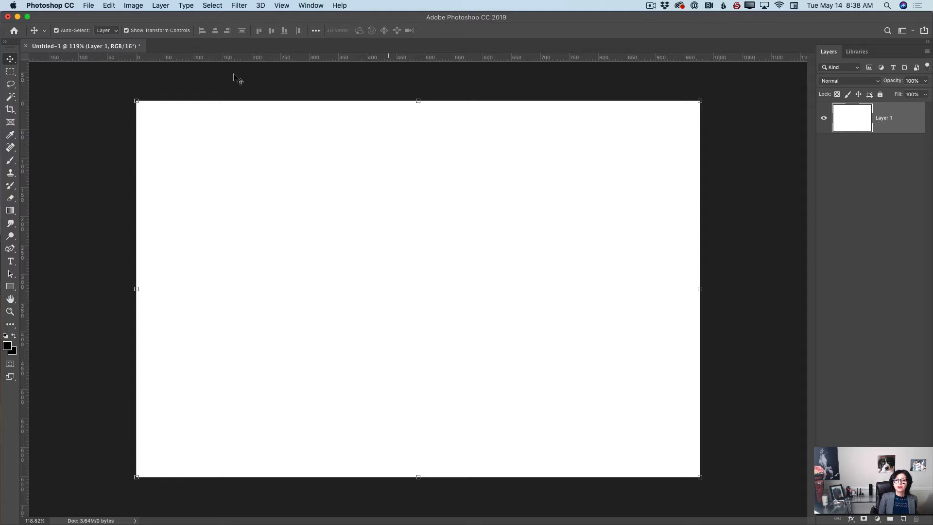
Create a large text box over most of the white canvas and enter a capital B.
click(10, 263)
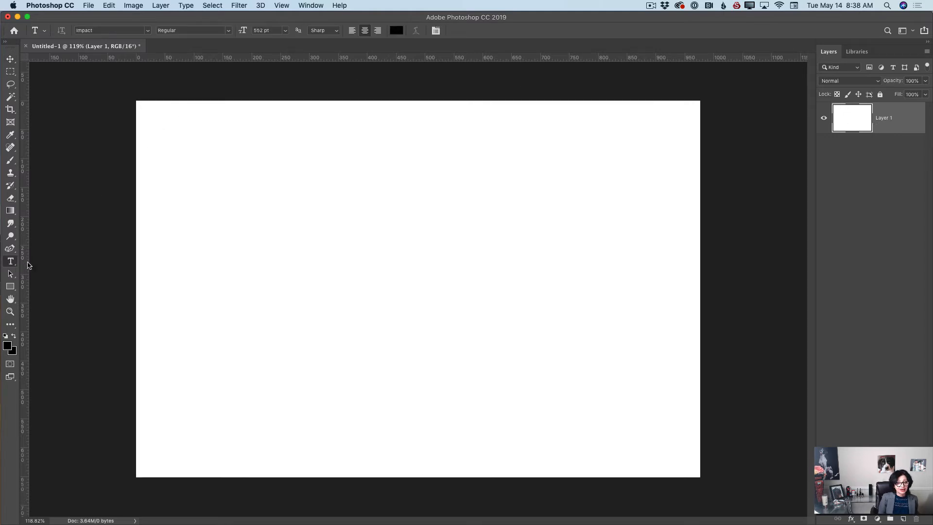
drag(209, 139, 640, 453)
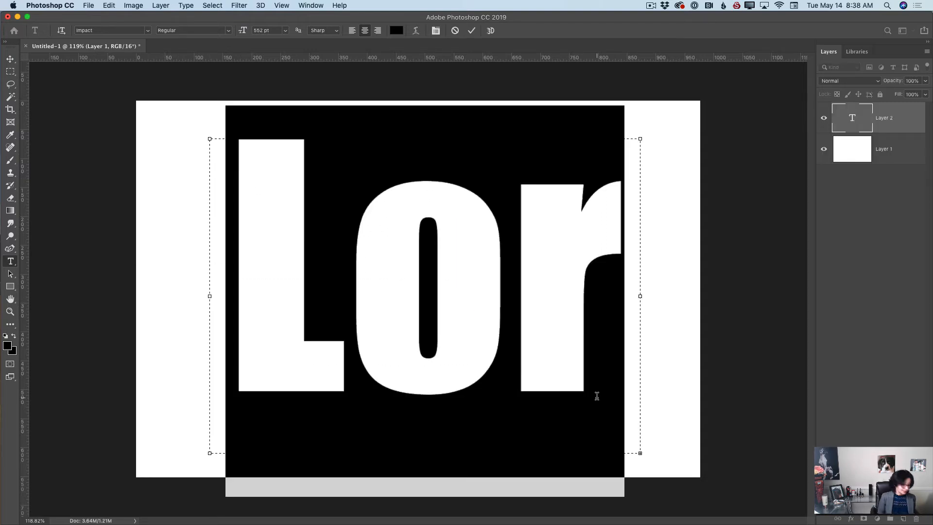
text(B)
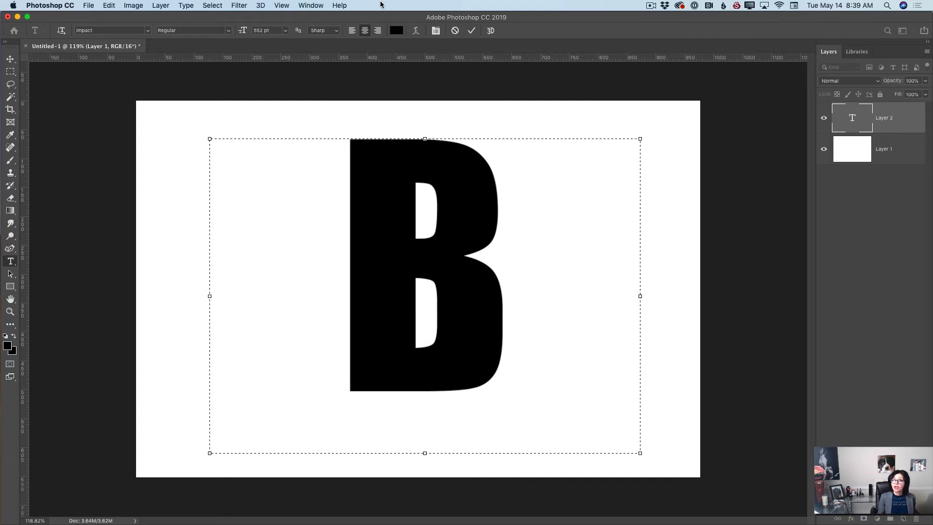
Enlarge the letter B to 625 pt and move it slightly down on the canvas.
drag(514, 183, 342, 179)
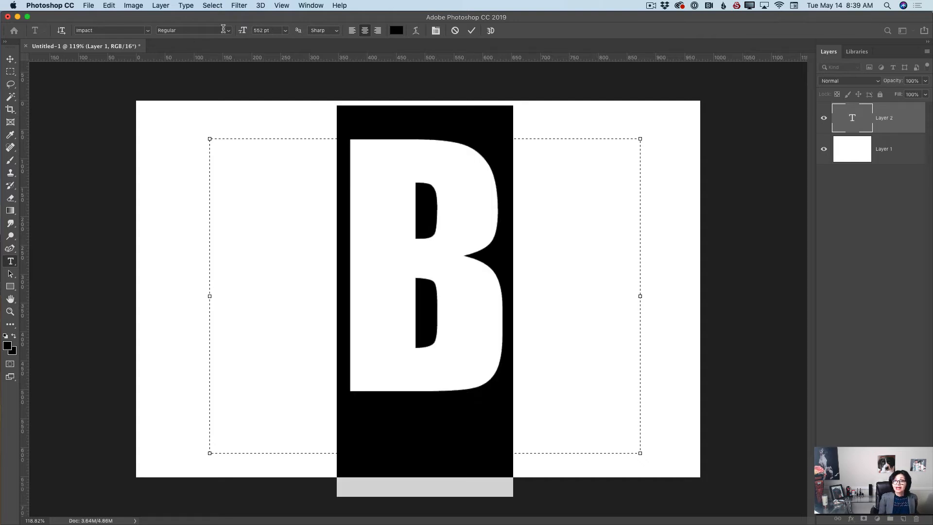
drag(242, 30, 280, 42)
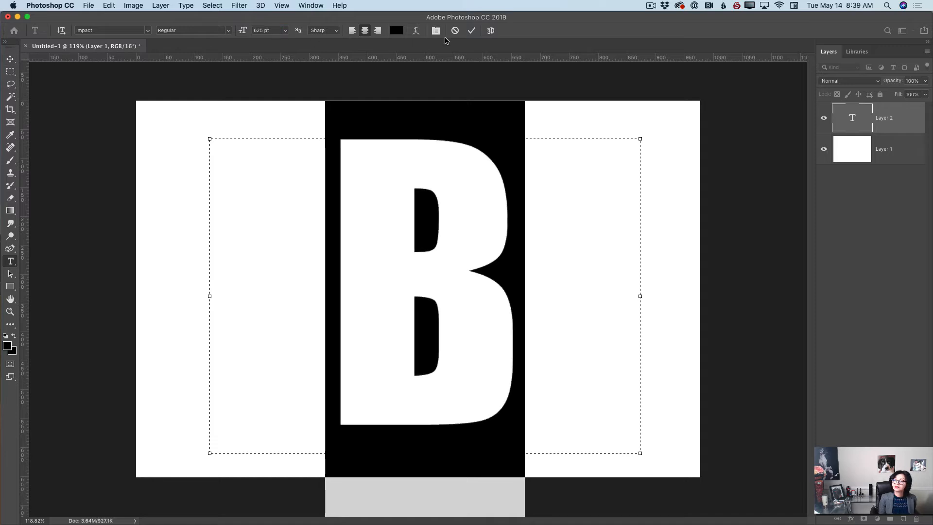
click(471, 30)
click(11, 59)
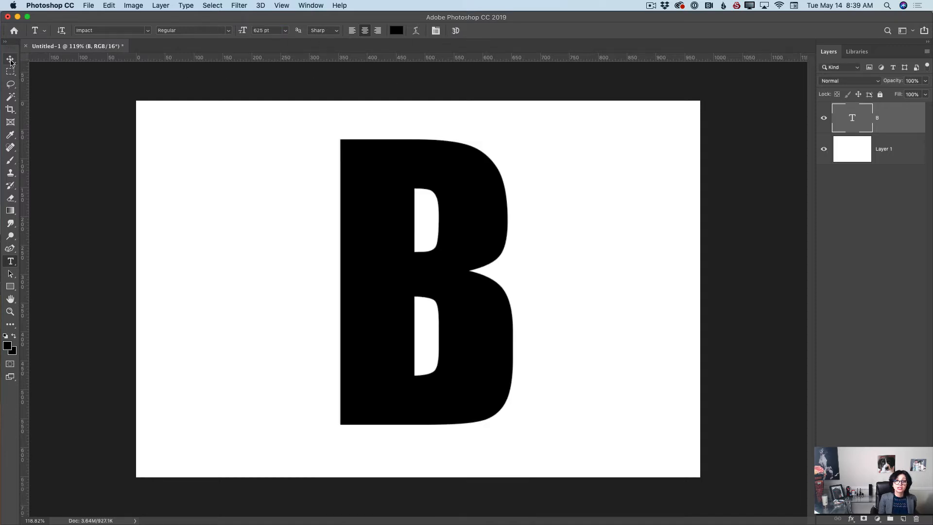
mouse_move(374, 208)
mouse_down()
mouse_move(353, 214)
mouse_move(375, 210)
mouse_up()
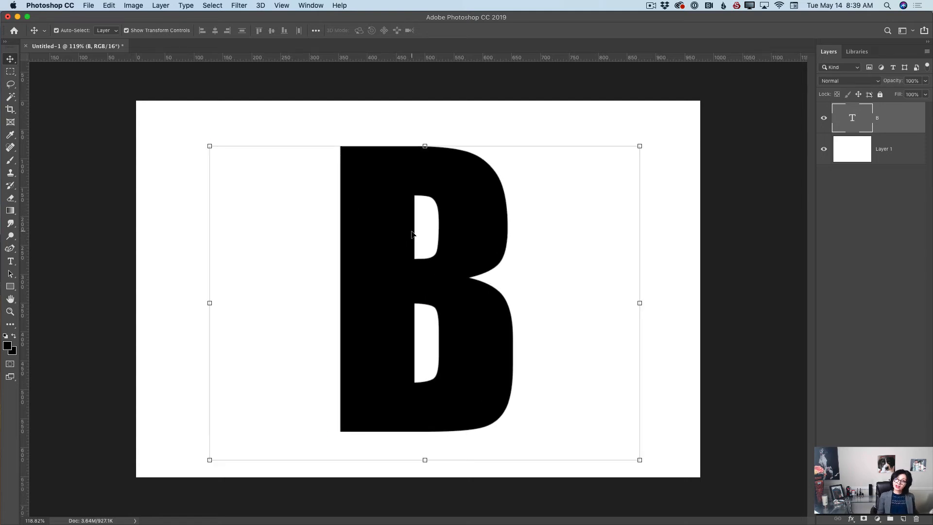
Place the Hybrid alien woman image from the Adobe Stock Licensed library over the letter B, scaled to about 72%.
click(856, 52)
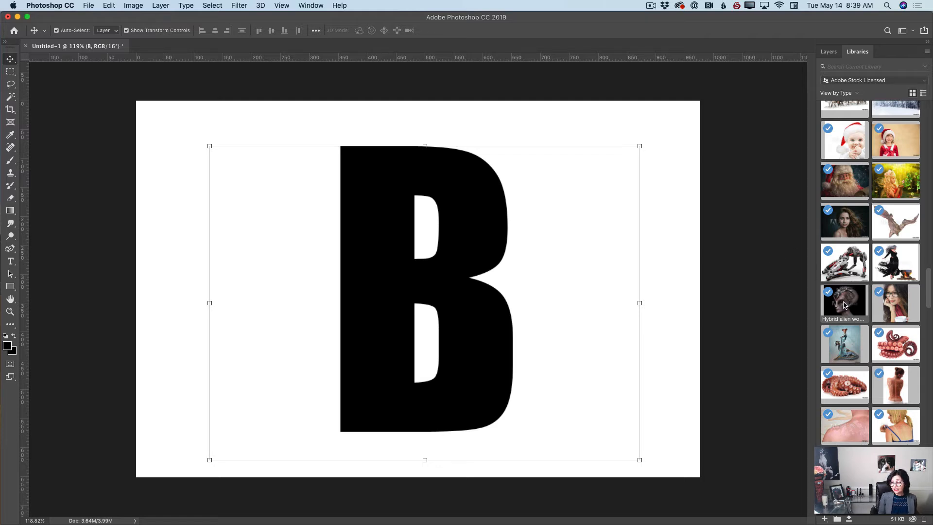
drag(844, 304, 440, 284)
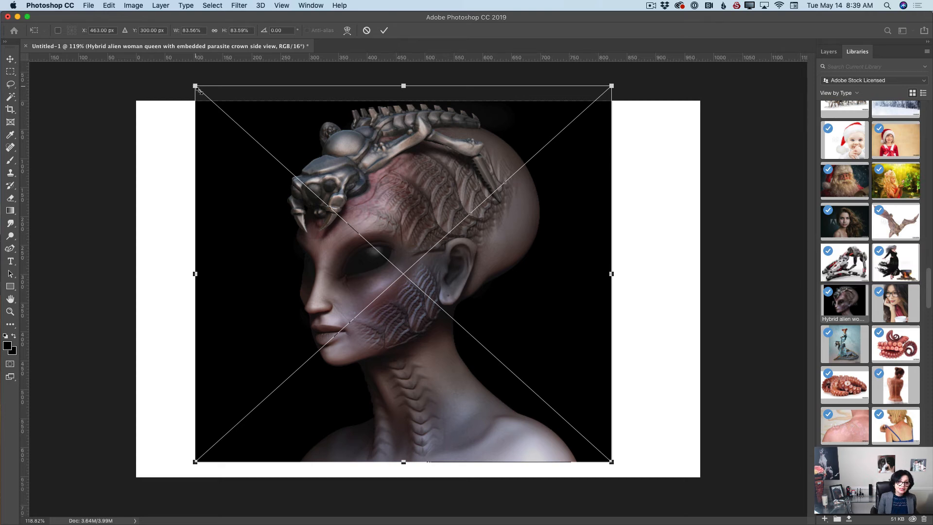
drag(199, 90, 255, 139)
drag(409, 206, 409, 212)
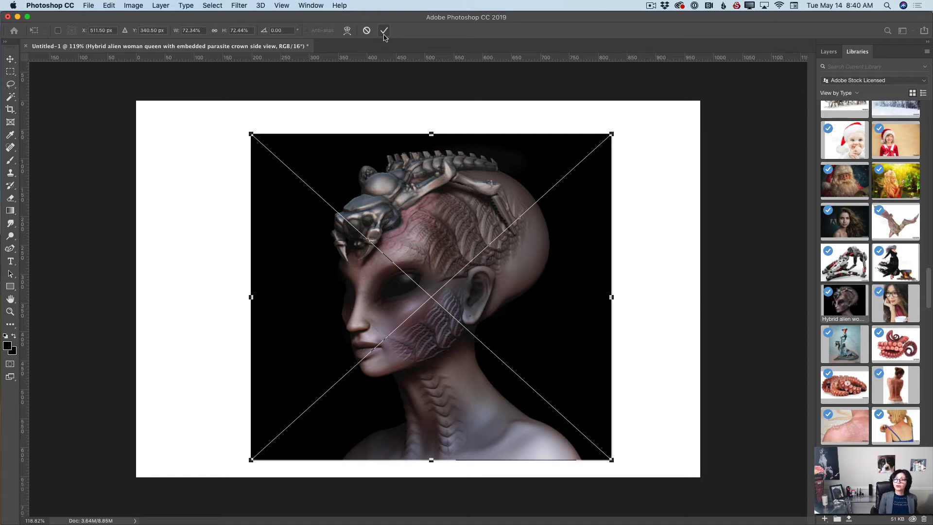
click(383, 30)
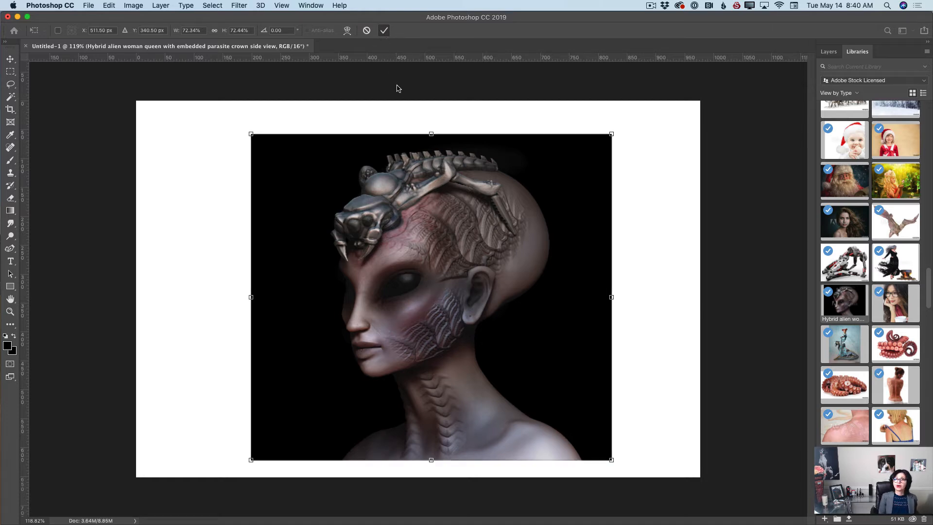
click(828, 51)
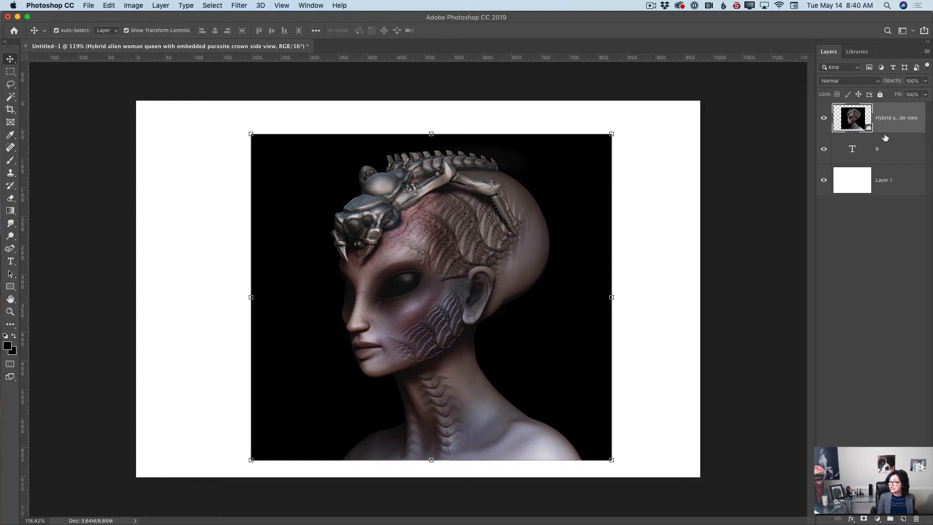
Duplicate the B text layer and clip the alien image to the copy with a clipping mask.
mouse_move(885, 138)
mouse_down()
mouse_move(887, 130)
mouse_move(889, 138)
mouse_up()
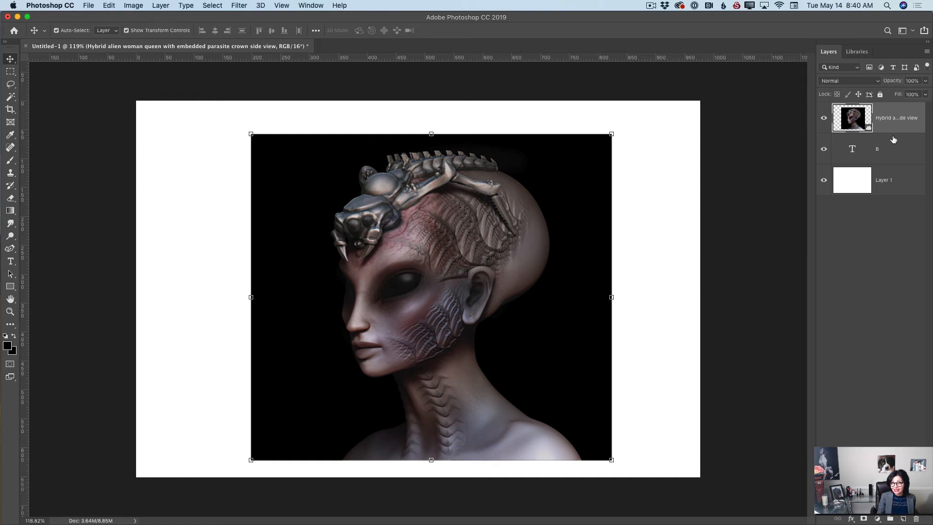
drag(882, 140, 886, 129)
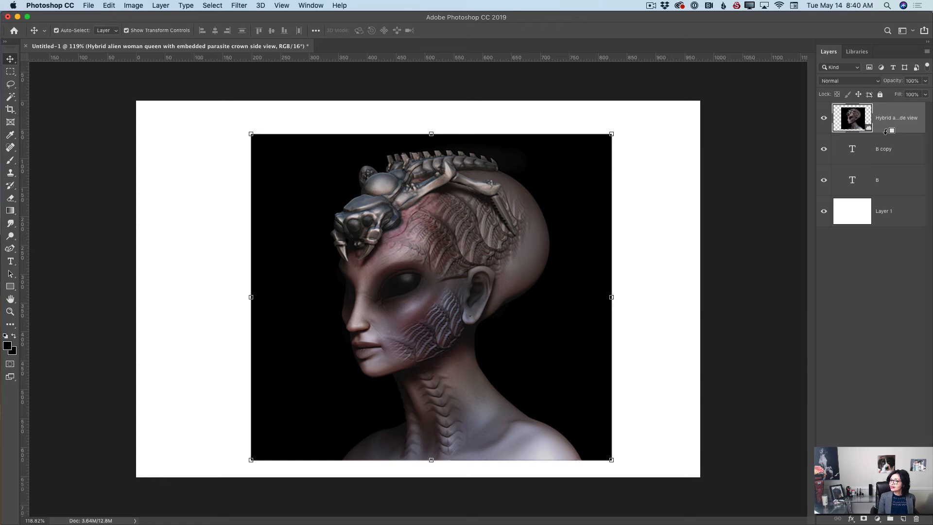
alt+click(886, 131)
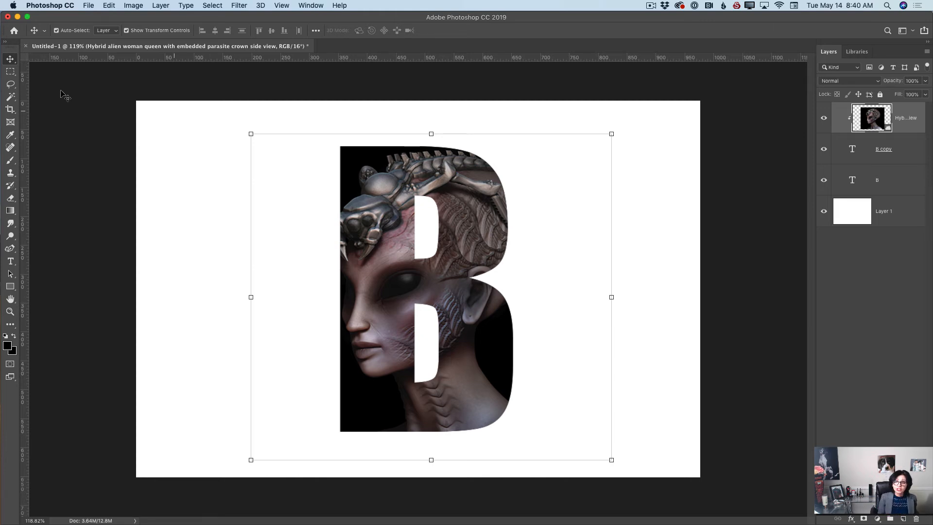
Scale the clipped alien image to about 57% and reposition it so the head and shoulders fit within the B.
click(251, 135)
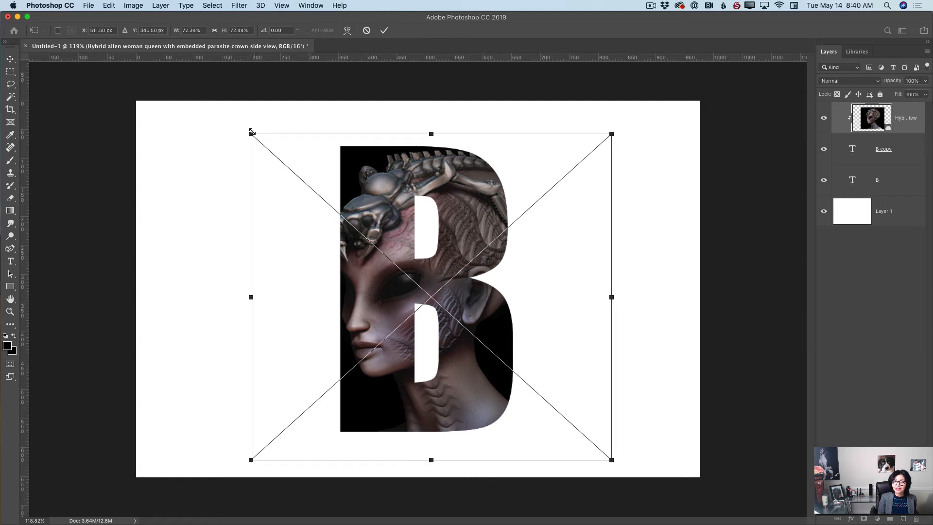
drag(252, 133, 327, 203)
drag(445, 258, 411, 237)
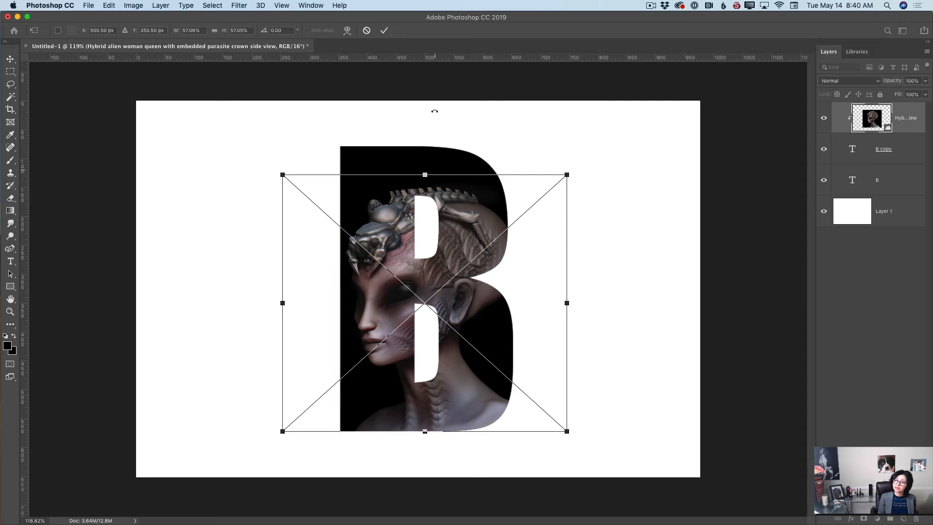
click(383, 31)
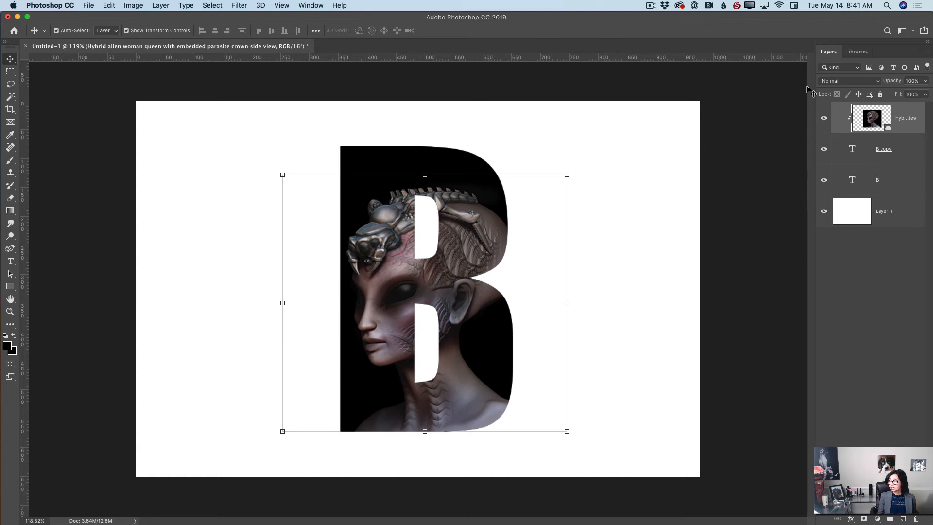
Lower the alien image layer's opacity to 79% and add a layer mask to it.
click(926, 81)
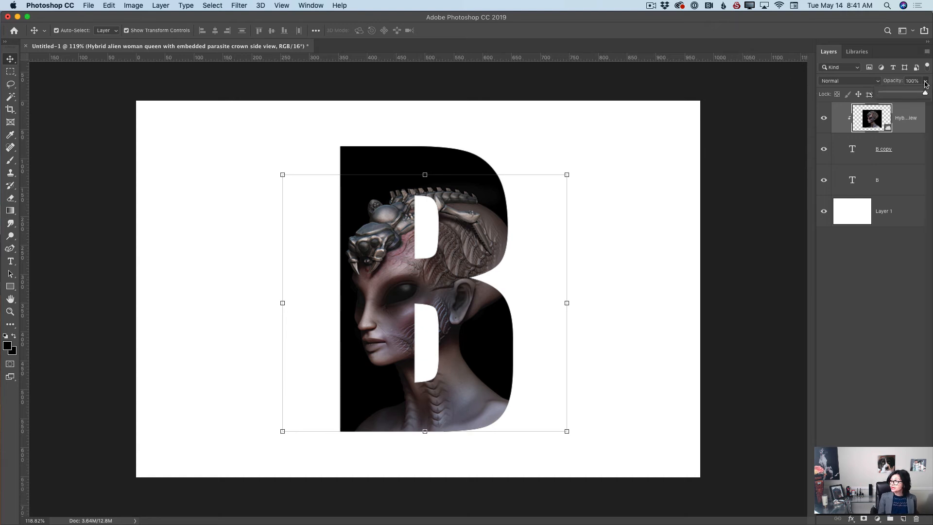
drag(925, 94, 916, 93)
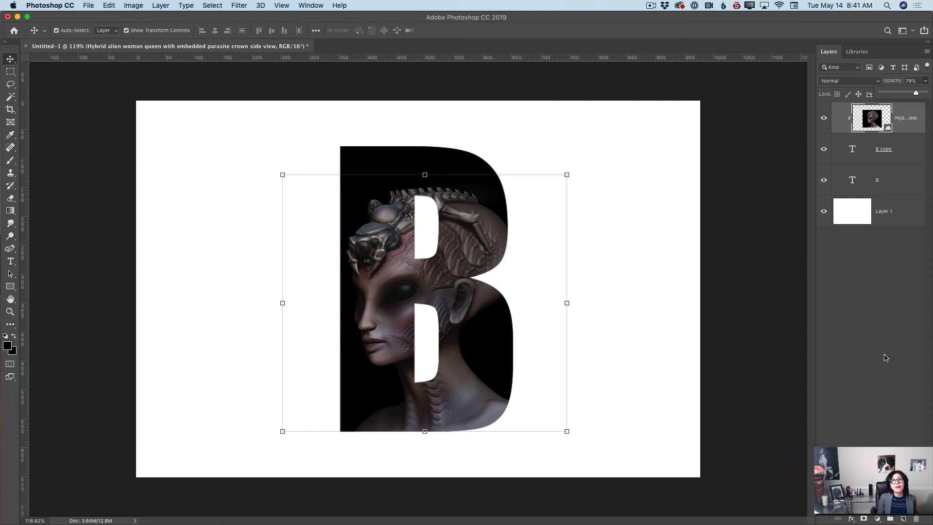
click(864, 519)
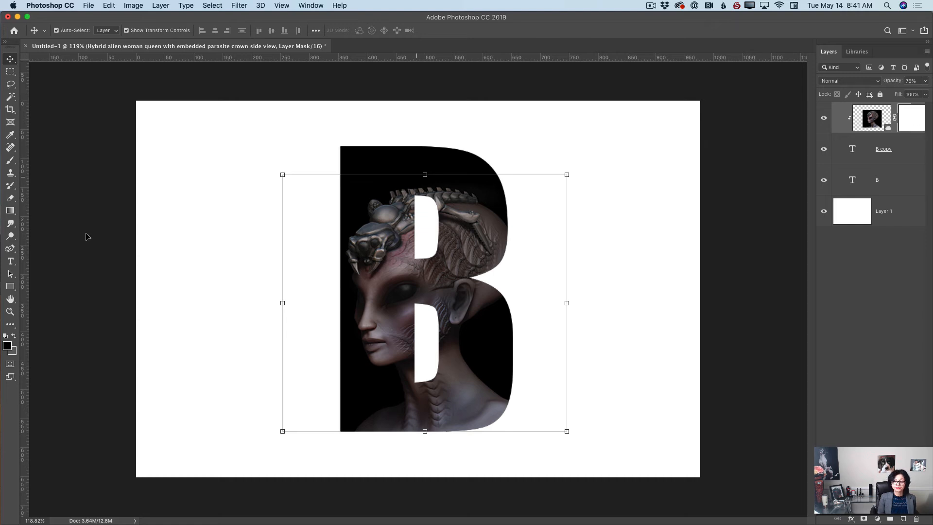
Fade the back of the alien's head and neck with several radial gradients at 77% opacity on the layer mask.
click(10, 210)
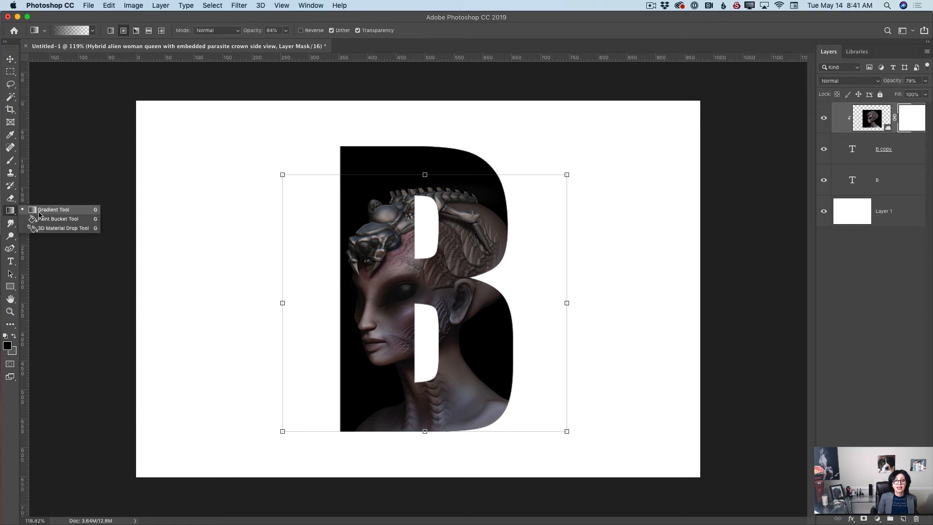
click(50, 212)
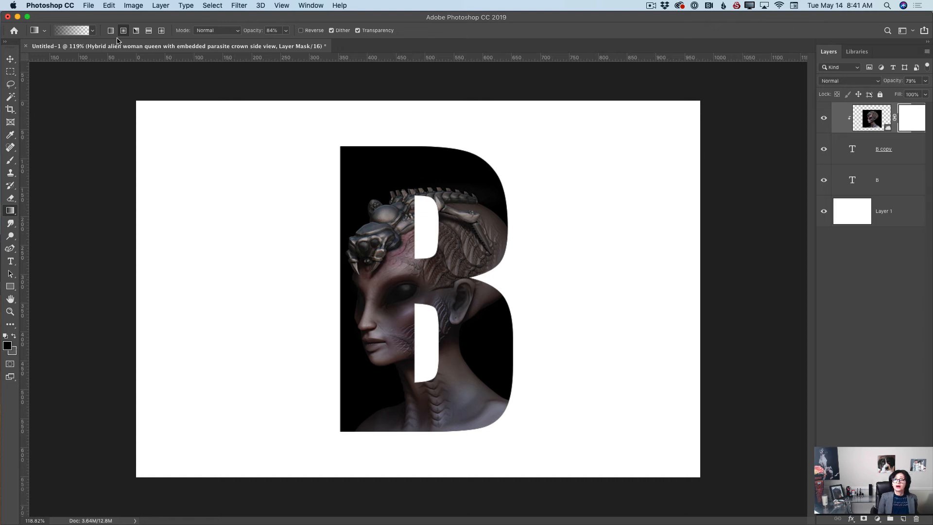
click(92, 30)
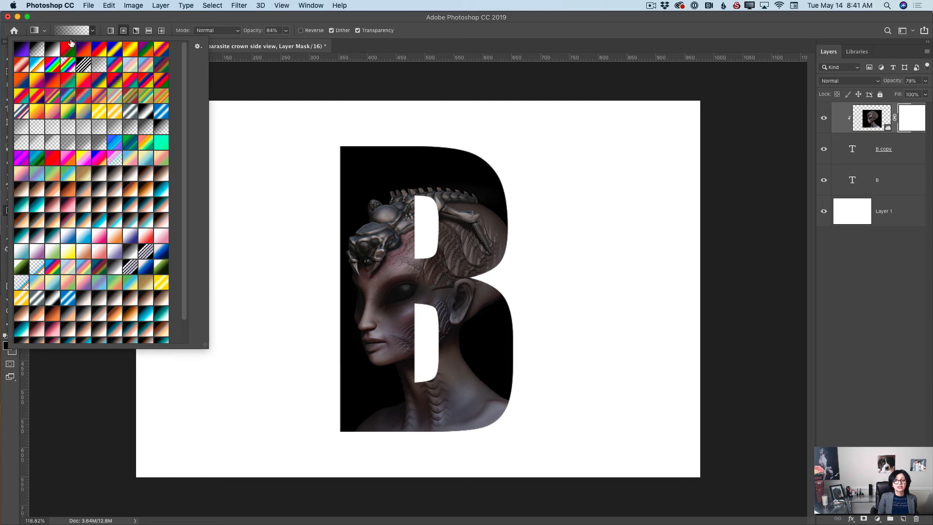
click(93, 31)
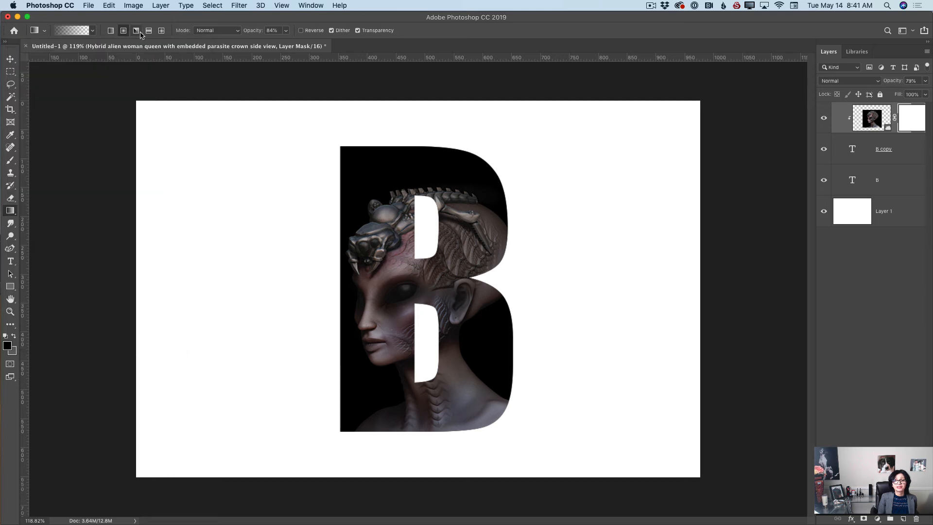
click(286, 31)
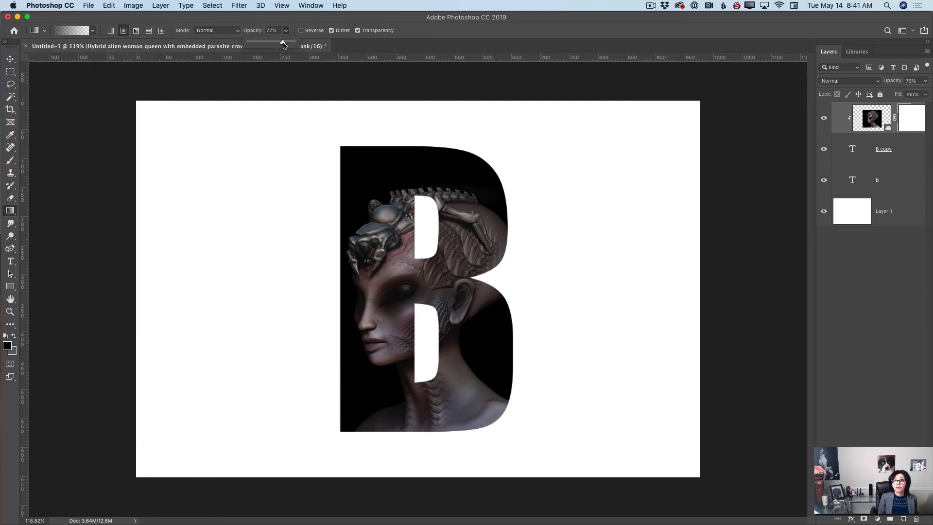
drag(476, 196, 465, 236)
drag(450, 189, 456, 228)
drag(435, 285, 433, 287)
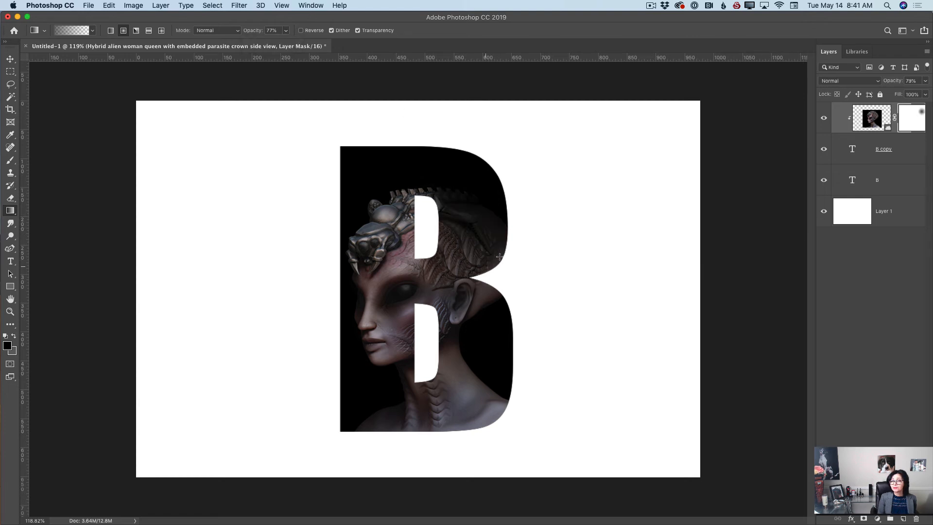
drag(500, 256, 432, 306)
drag(494, 293, 470, 445)
drag(469, 315, 407, 383)
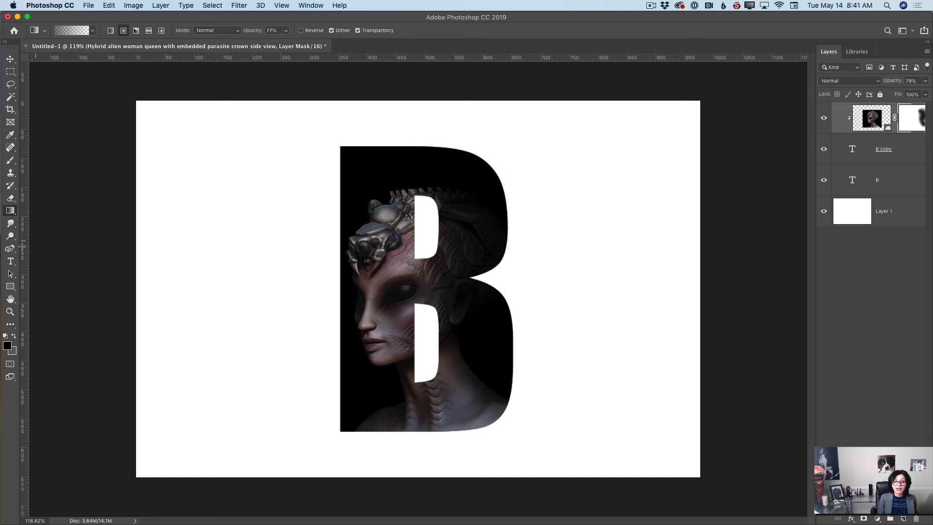
Set the Type tool's font size to 16 pt and its text color to white.
click(11, 261)
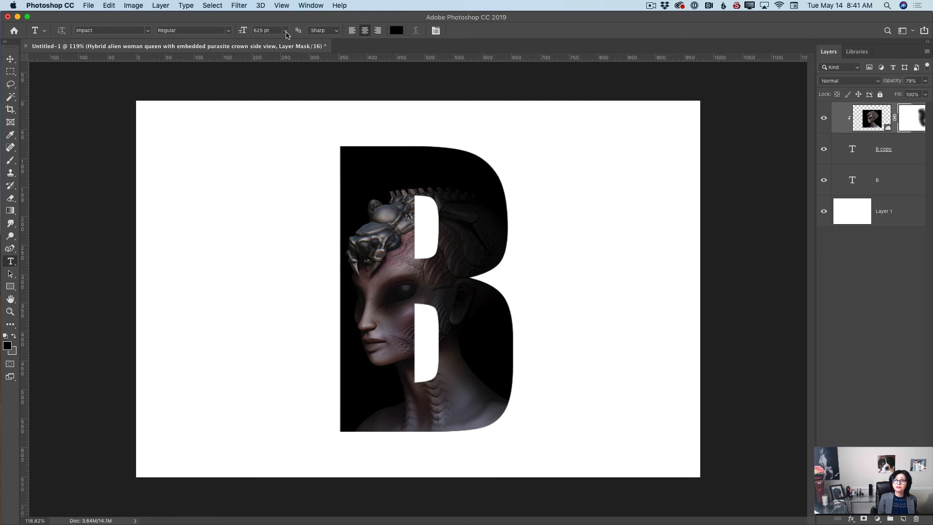
click(286, 31)
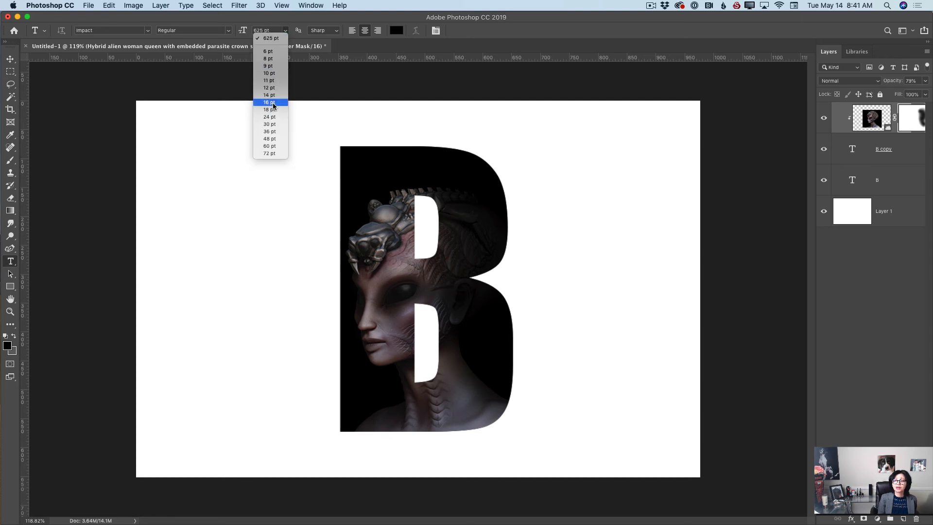
click(297, 98)
click(395, 31)
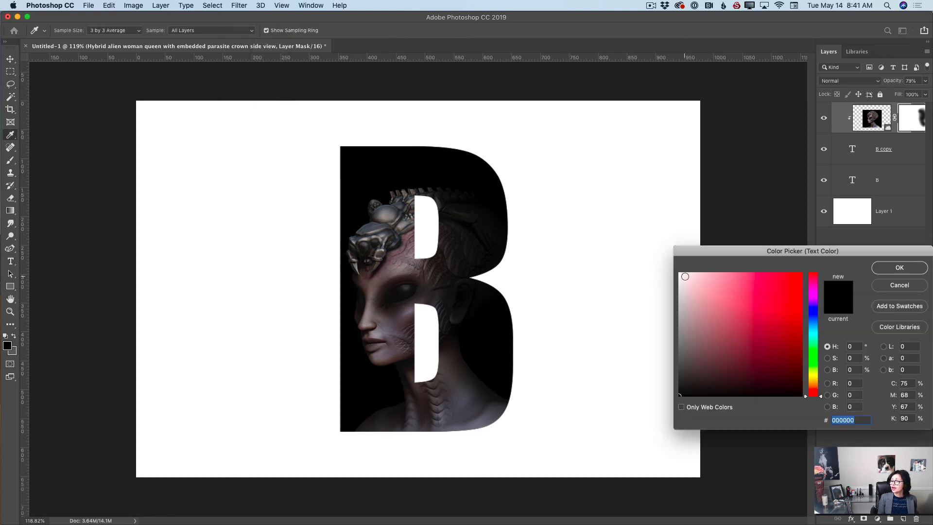
click(679, 275)
click(899, 268)
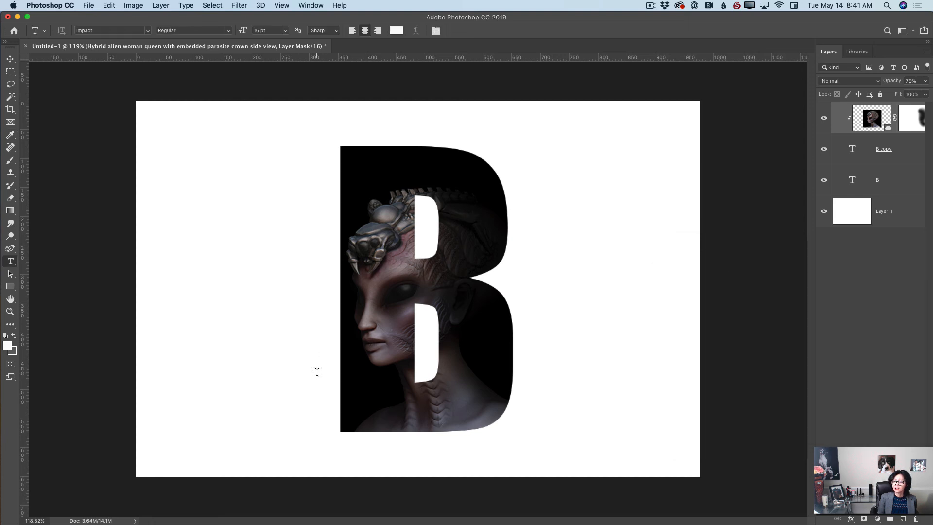
Create a wide text box across the lower part of the B and enter the full name in capitals.
drag(317, 374, 524, 400)
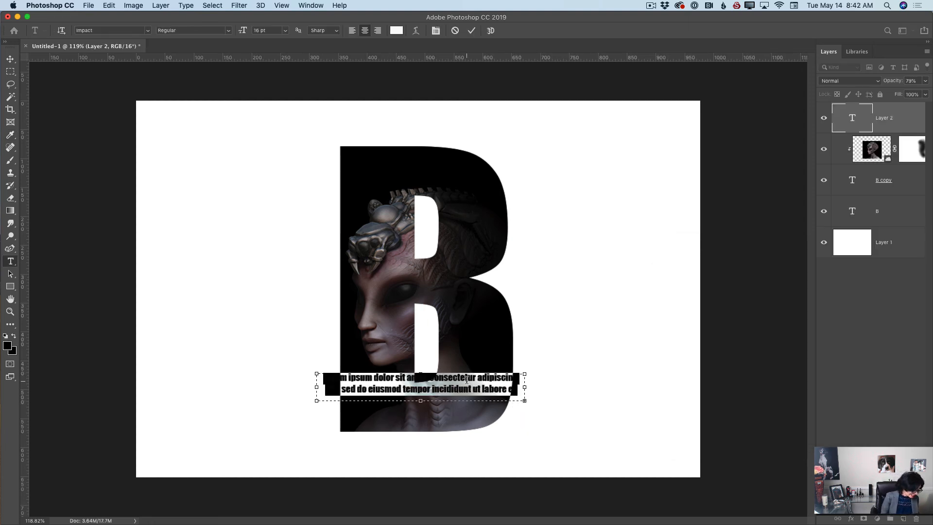
key(BackSpace)
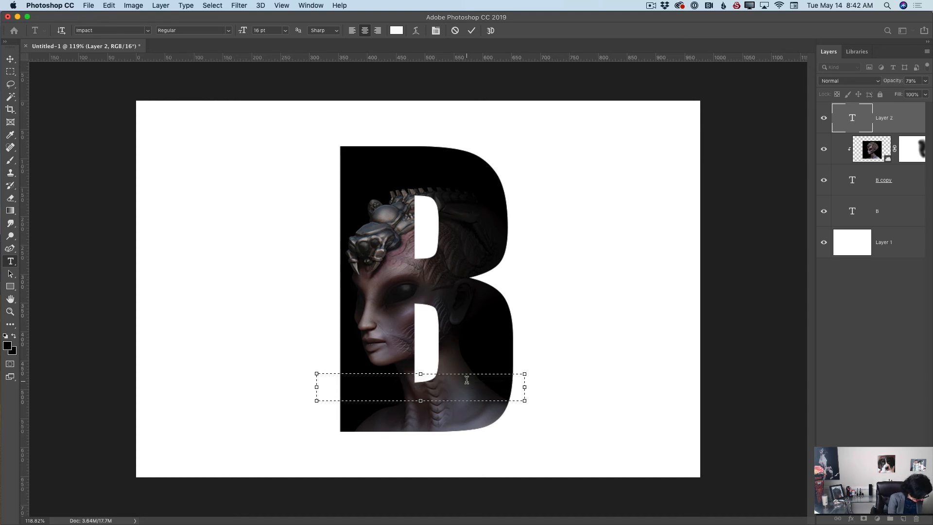
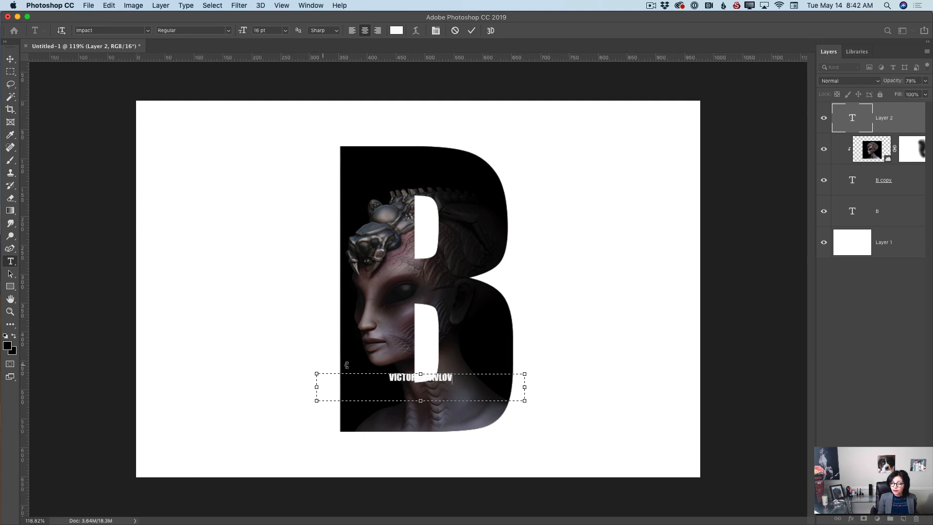
Rotate the name text to read vertically upwards and place it along the lower left edge of the B.
drag(348, 365, 395, 459)
click(10, 58)
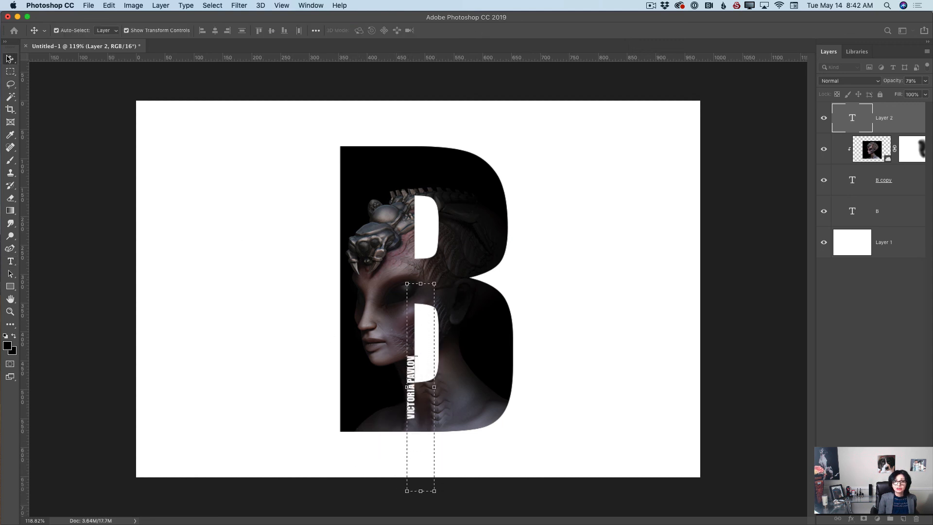
drag(411, 405, 351, 411)
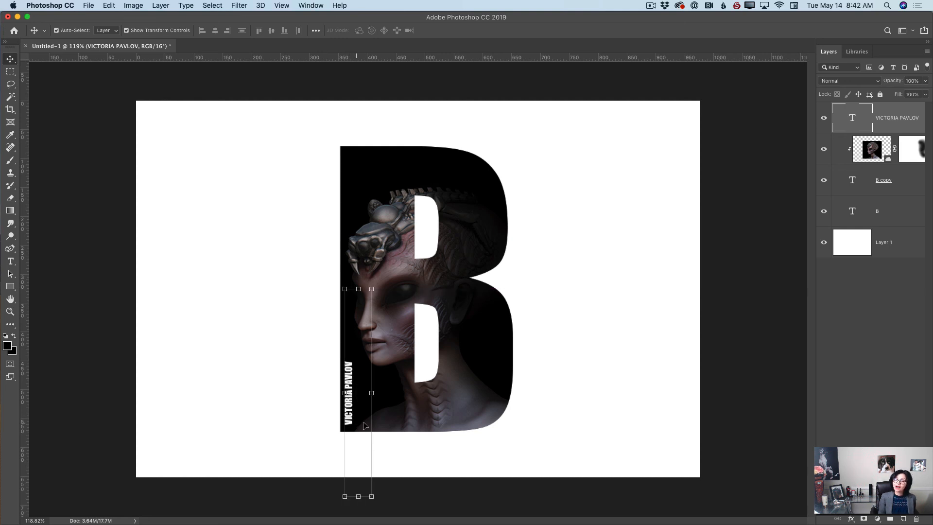
Lower the name text layer's opacity to 66% and select the white background Layer 1.
click(926, 83)
drag(925, 93, 909, 94)
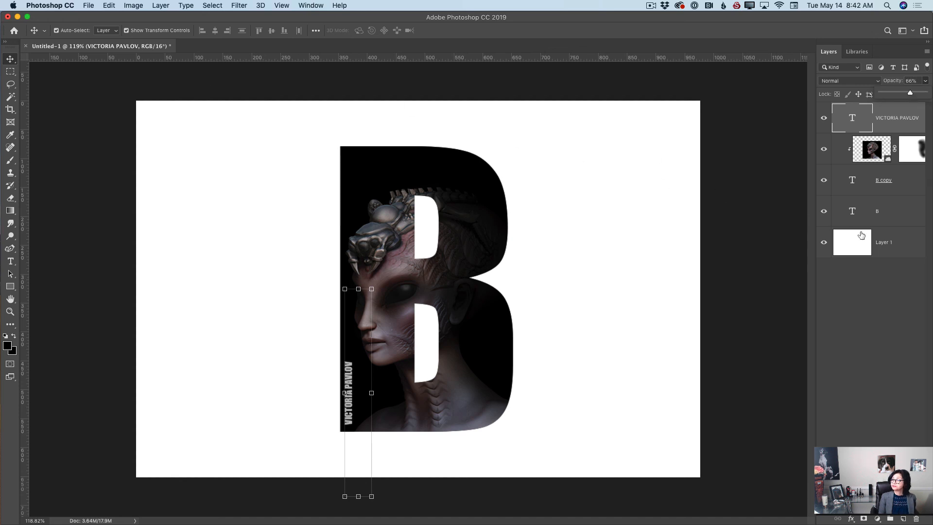
click(881, 248)
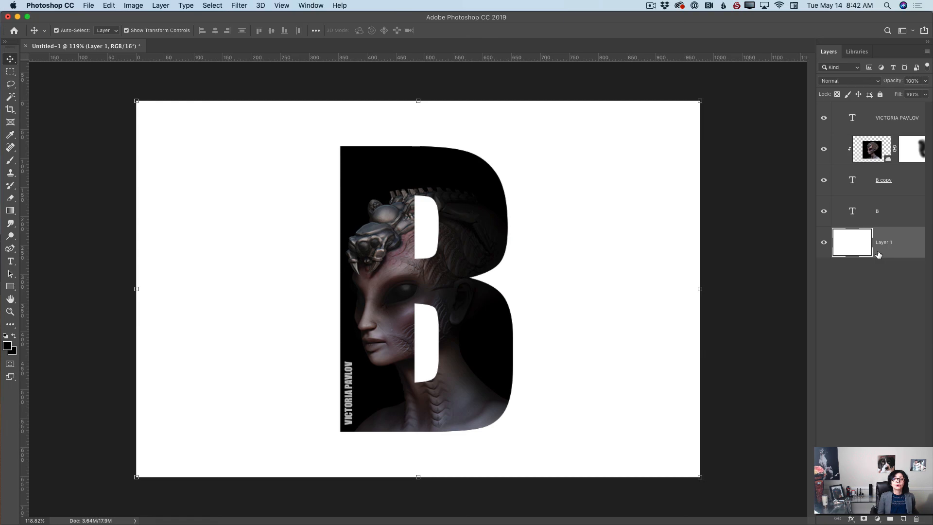